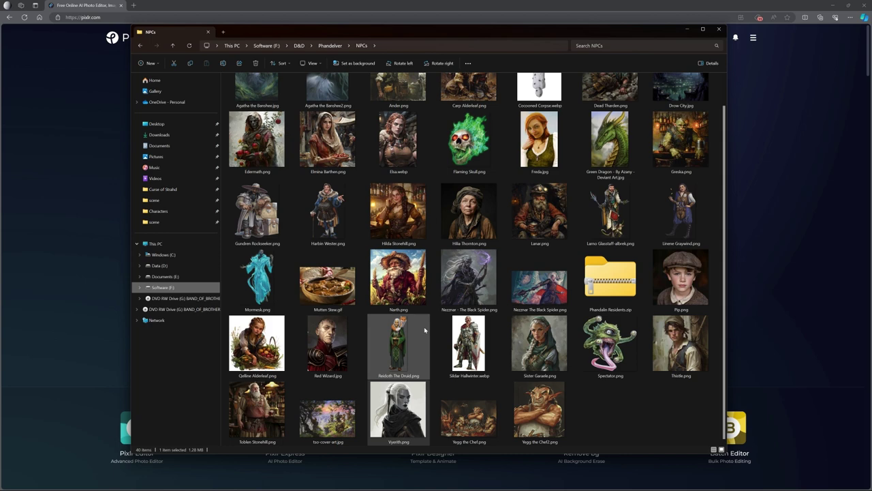
- Preview the Sildar Hallwinter.webp and Qelline Alderleaf.png images in Photos, closing each afterwards
click(463, 348)
double_click(463, 346)
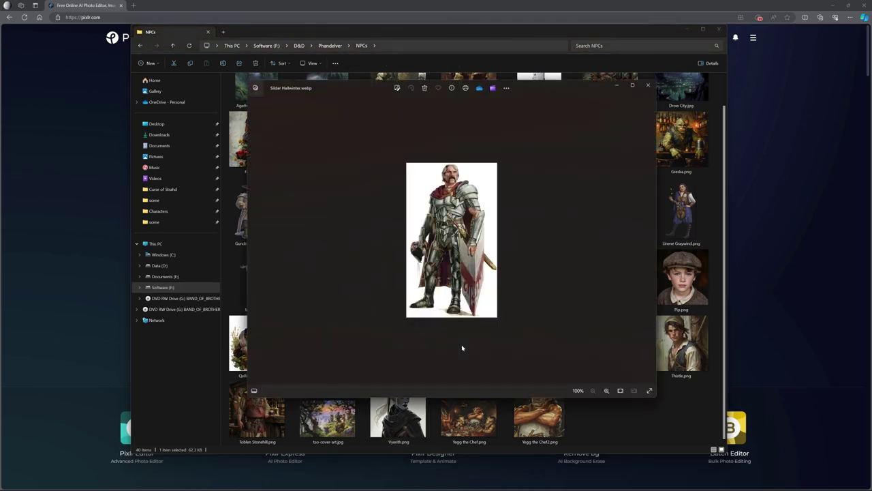
scroll(450, 230, up, 3)
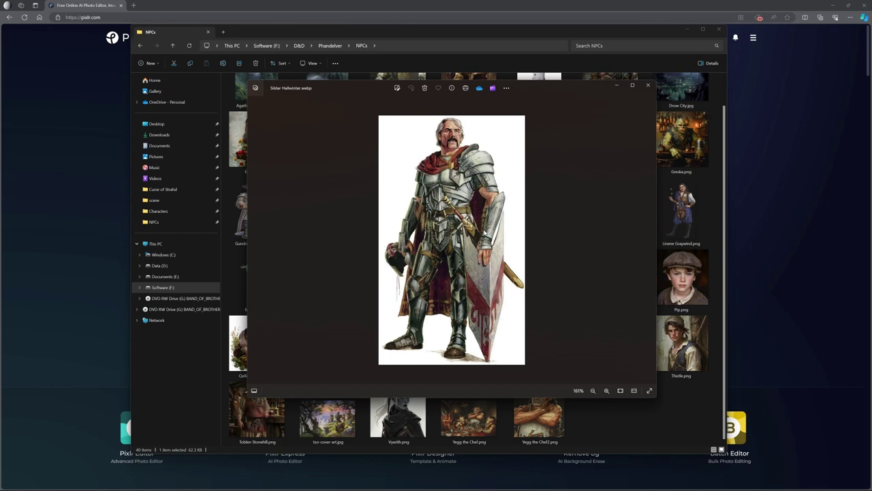
click(648, 85)
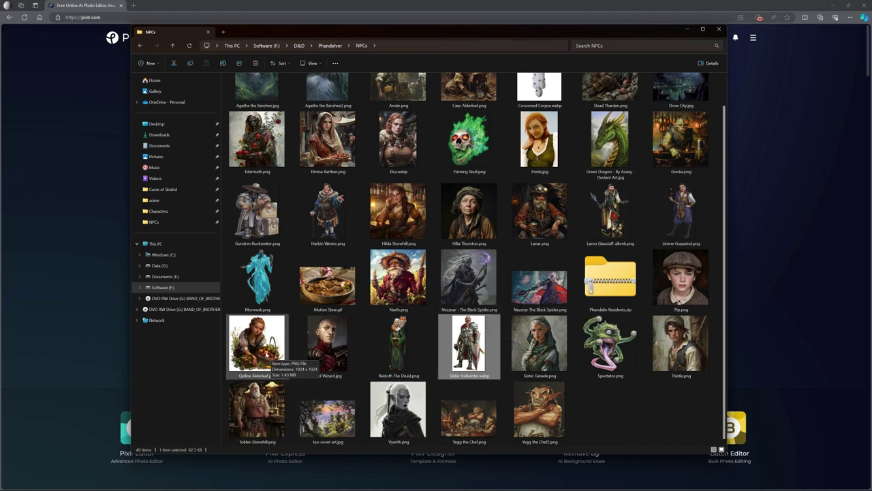
double_click(428, 226)
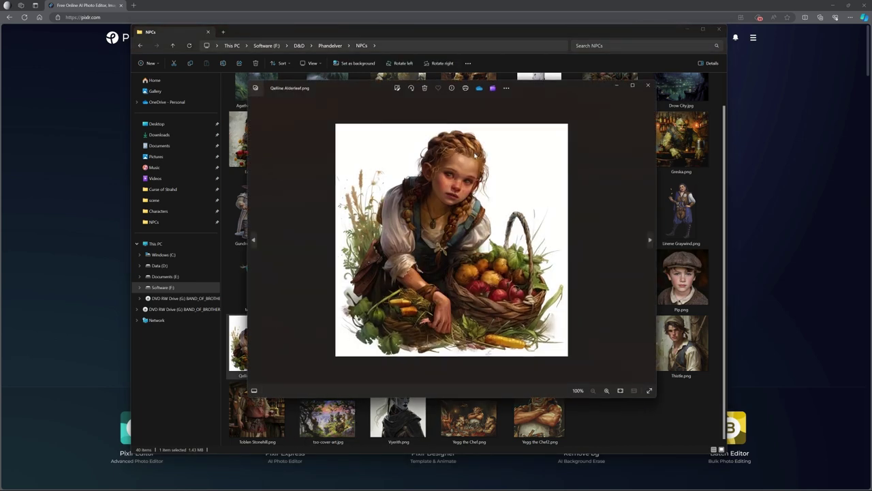
click(648, 85)
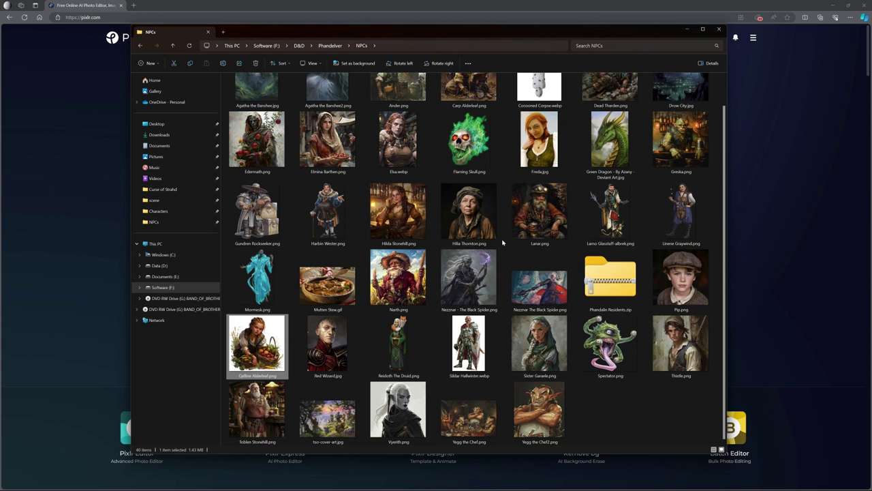
click(429, 3)
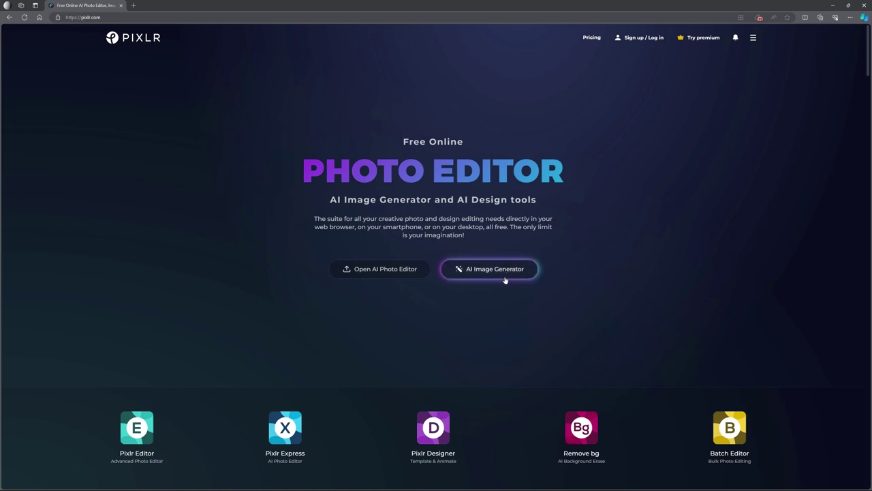
- Launch the AI Photo Editor and open P_Sildar Hallwinter.webp from the Characters folder
click(380, 270)
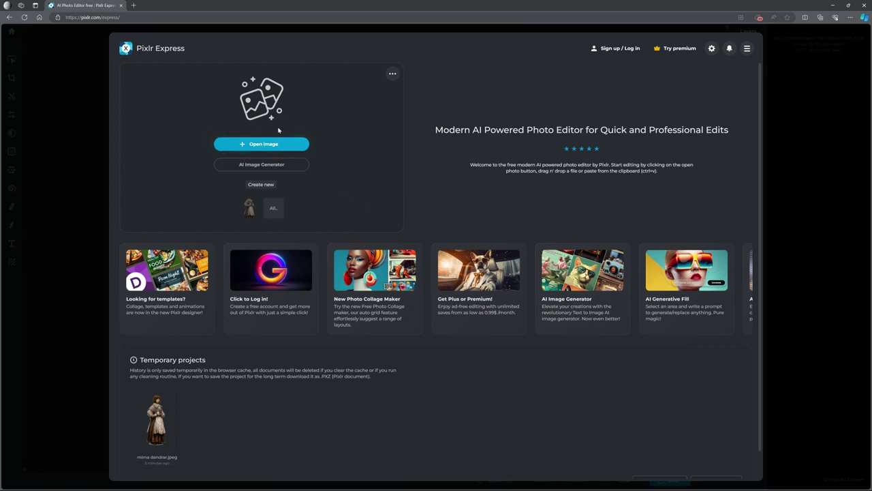
click(263, 145)
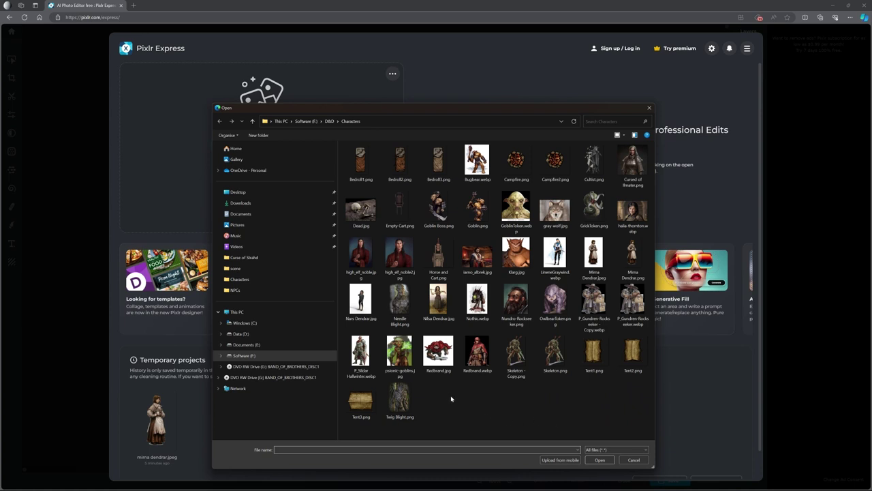
click(360, 353)
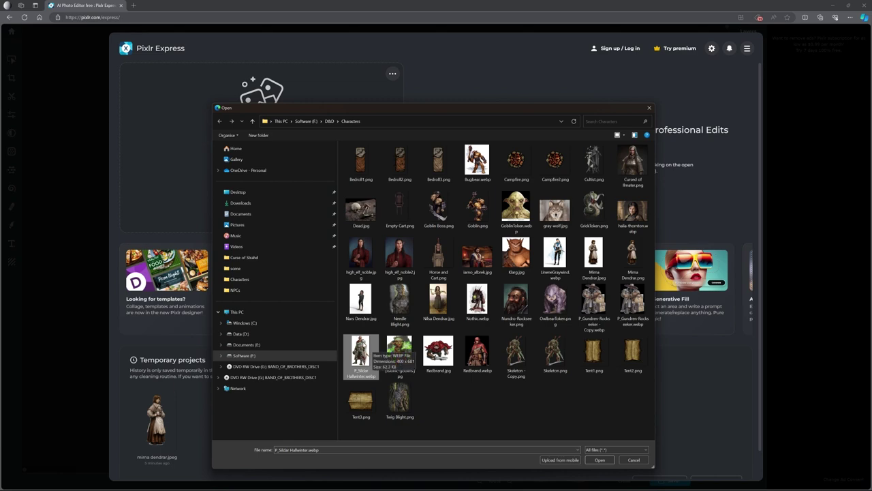
click(597, 460)
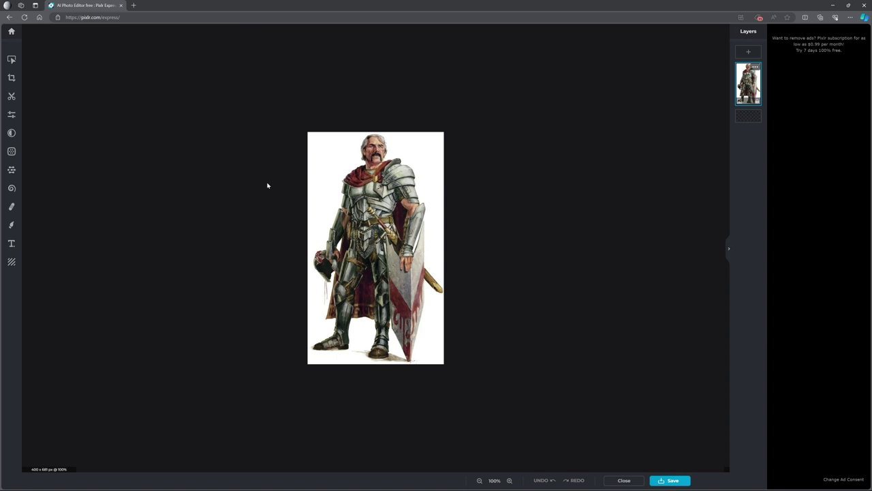
- Browse the layer, crop, cutout, adjustment, effect and filter tools, ending on Cutout
click(12, 60)
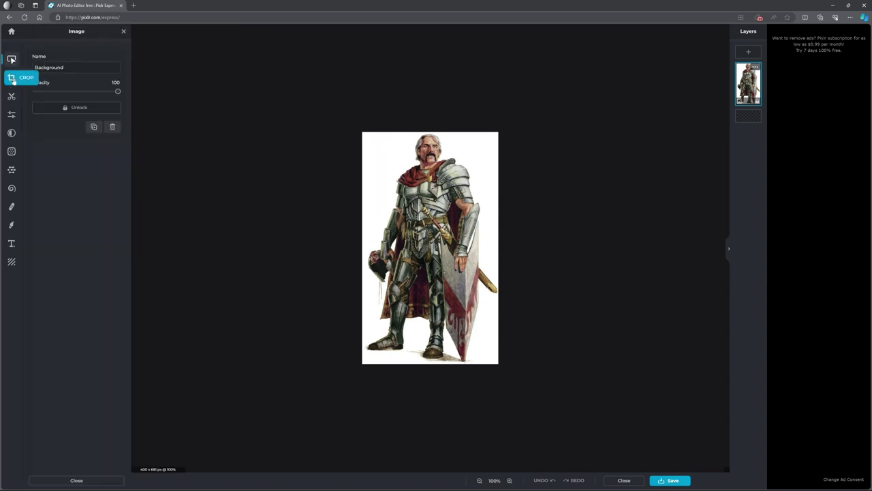
click(12, 79)
click(12, 96)
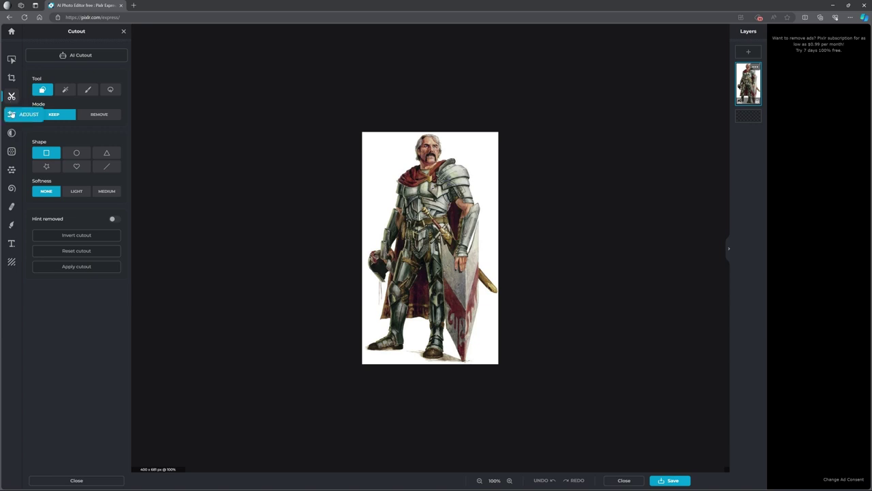
click(11, 114)
click(12, 133)
click(11, 151)
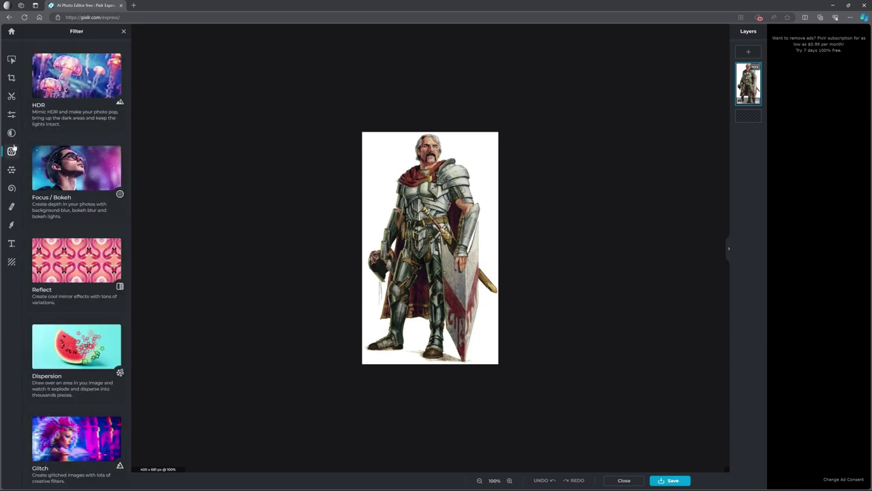
click(11, 96)
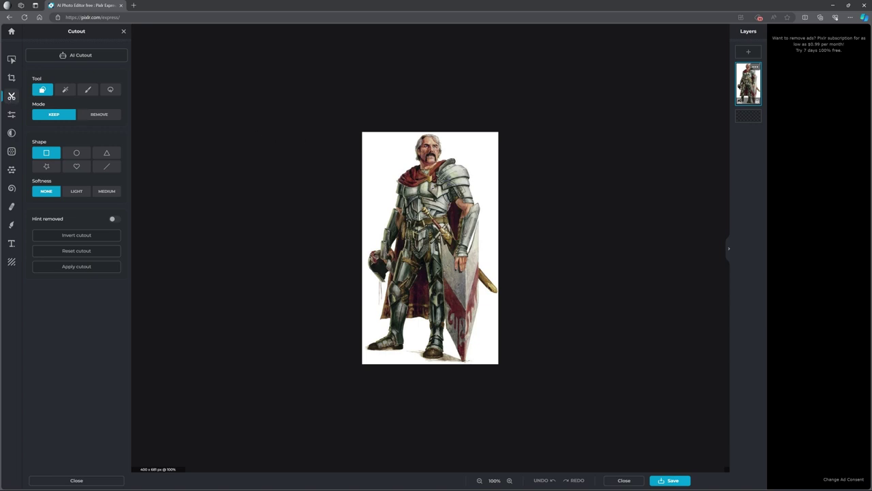
- Zoom in, test a rectangular cutout at the image's top-left corner, then undo it
scroll(414, 234, up, 4)
scroll(480, 145, up, 1)
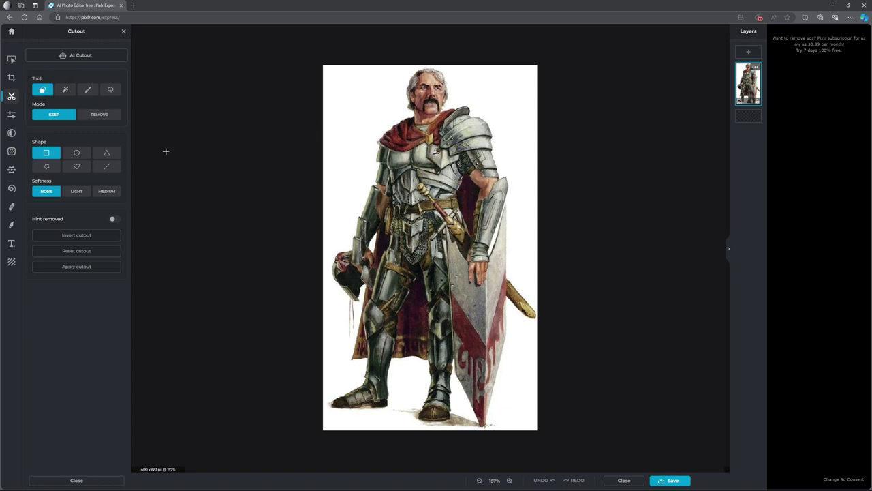
drag(289, 55, 341, 99)
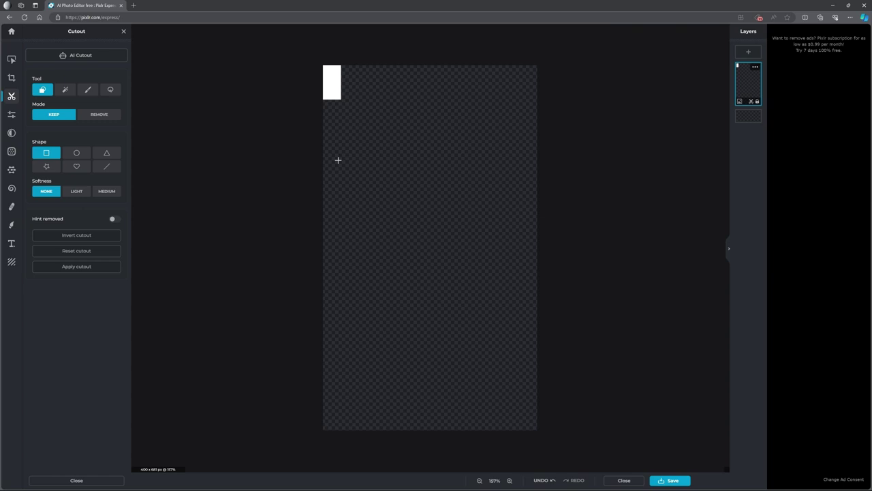
key(ctrl+z)
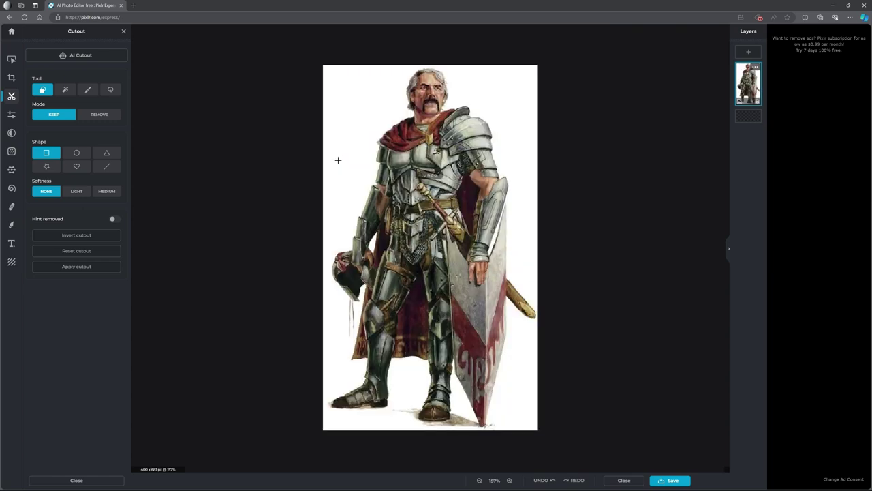
- Try Magic Cutout in Remove mode at tolerance 100 on the white background, then undo it
click(65, 94)
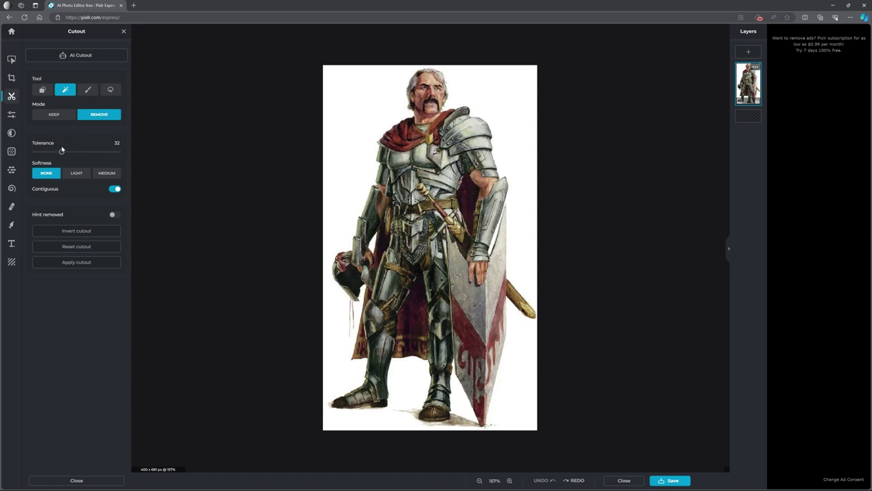
drag(61, 149, 134, 154)
click(357, 109)
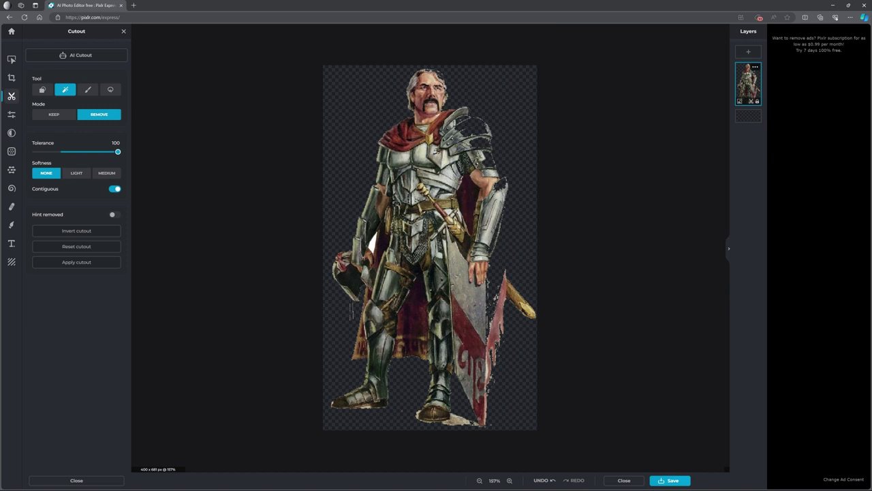
key(ctrl+z)
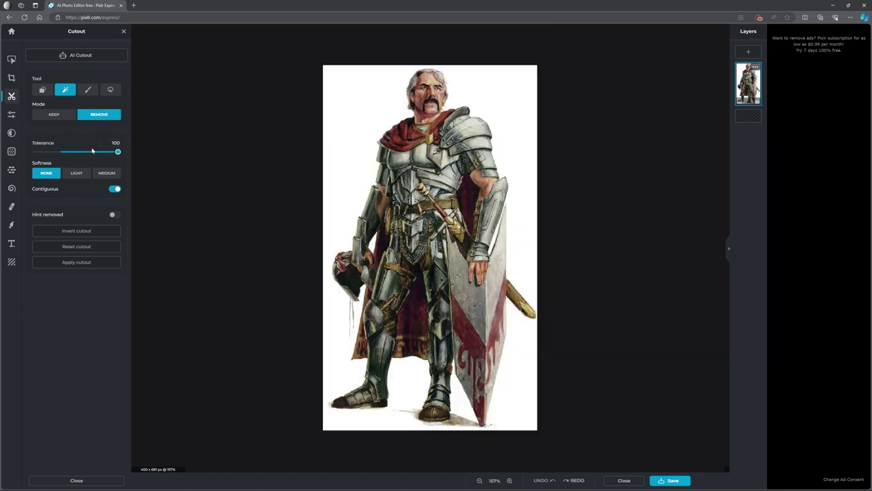
- Test removing the background and foot-shield gap at tolerance around 50, then undo
drag(117, 151, 77, 152)
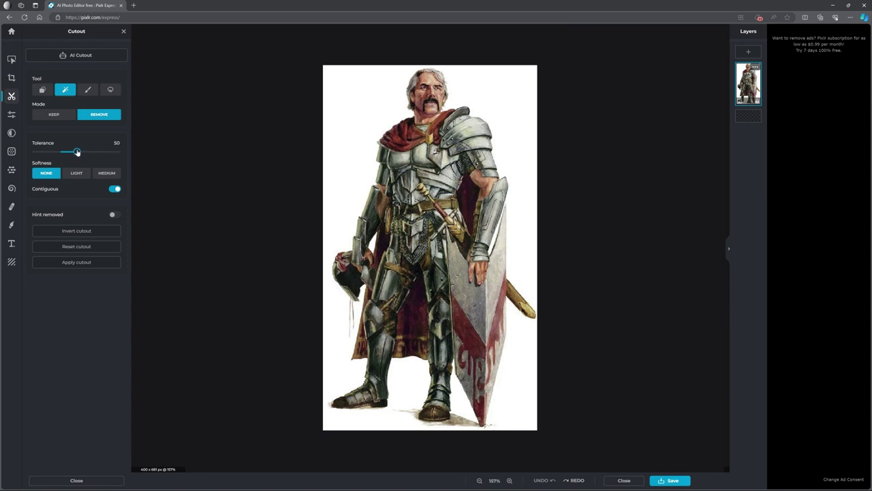
click(344, 119)
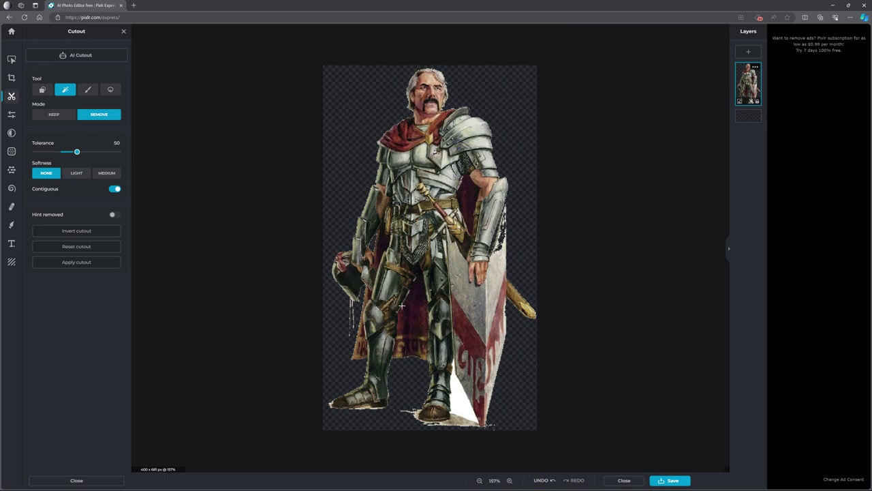
click(461, 402)
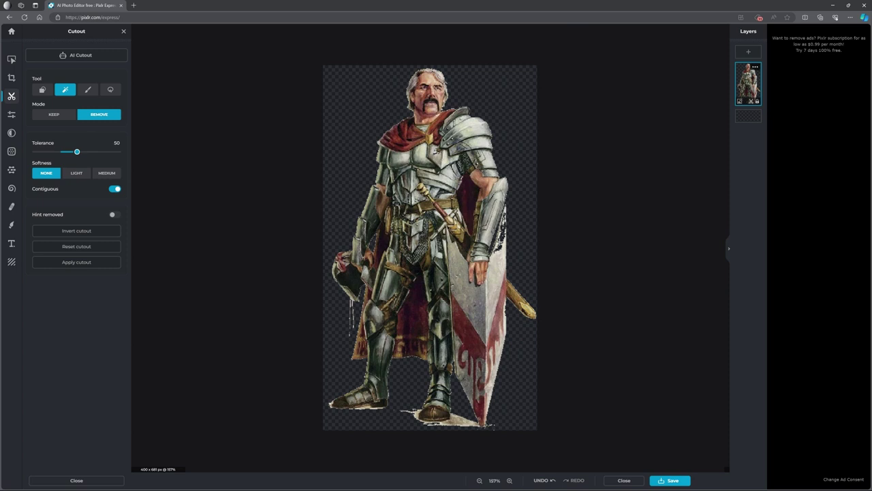
key(ctrl+z)
key(ctrl+z)
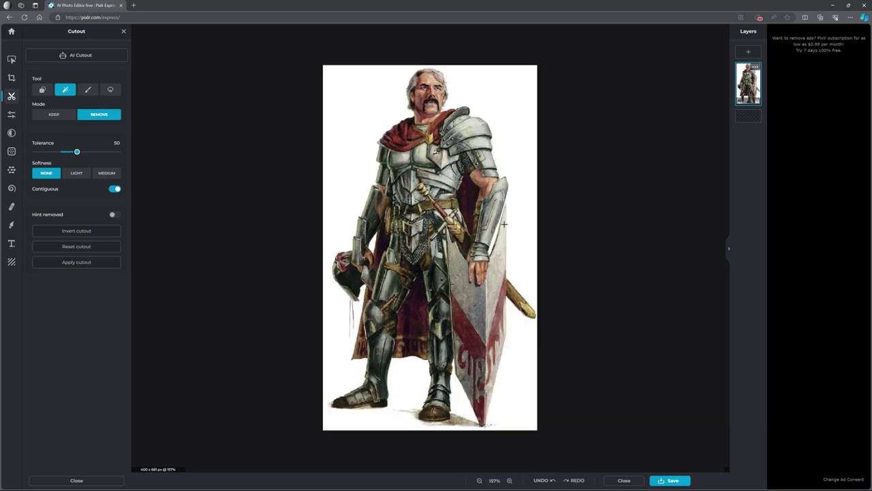
- At tolerance 25, remove the white background and the wedge between leg and shield
click(57, 151)
drag(58, 152, 55, 152)
click(344, 147)
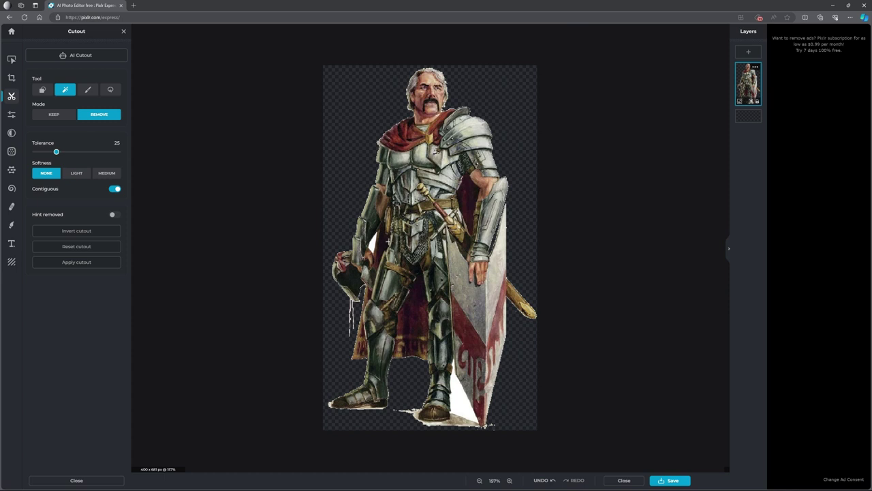
click(465, 405)
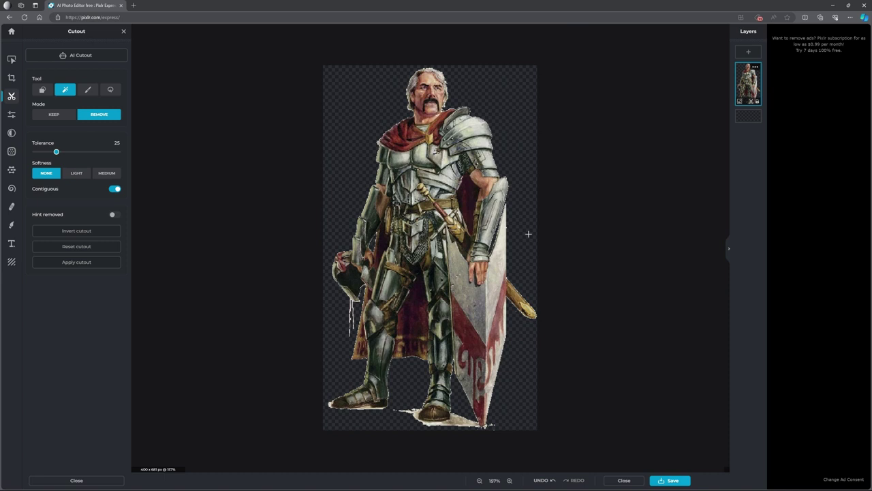
- Save the knight as transparent PNG P_Sildar Hallwinter.png in D&D > Characters, then dismiss the success message
click(667, 480)
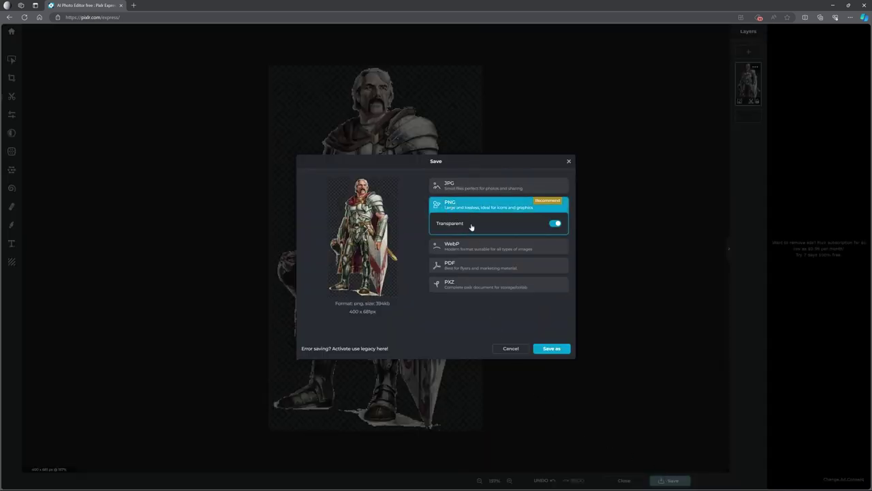
click(552, 348)
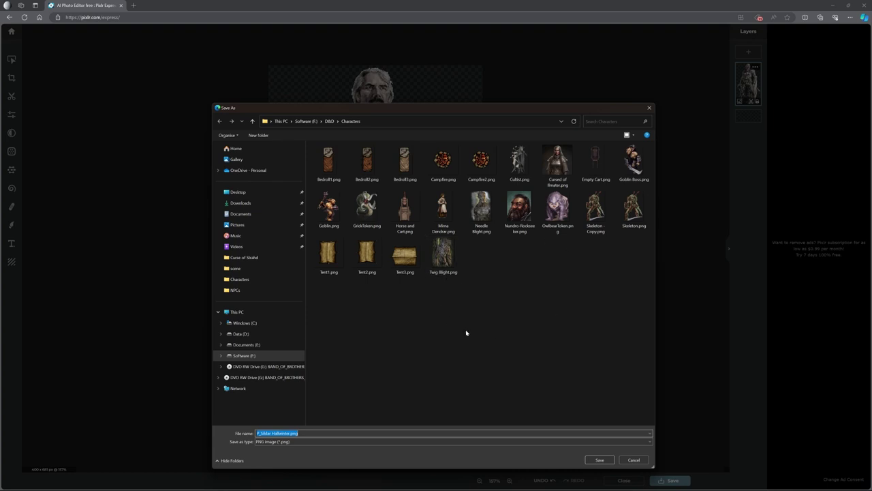
click(600, 460)
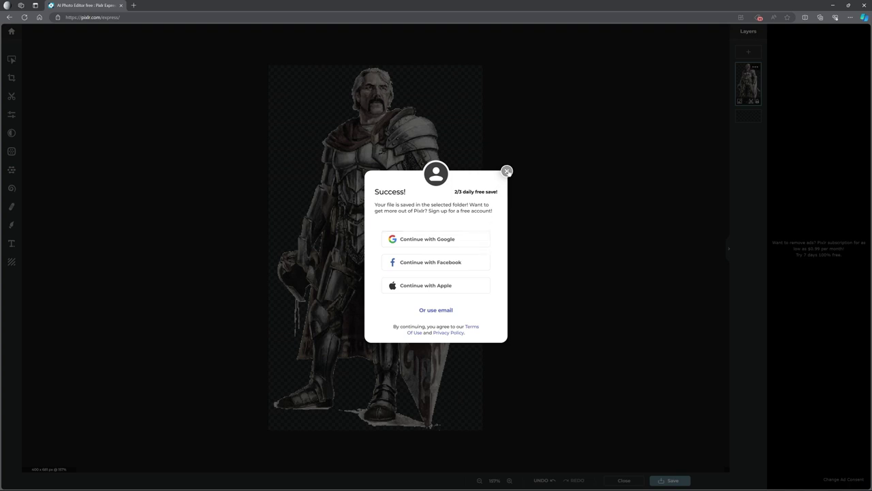
click(507, 171)
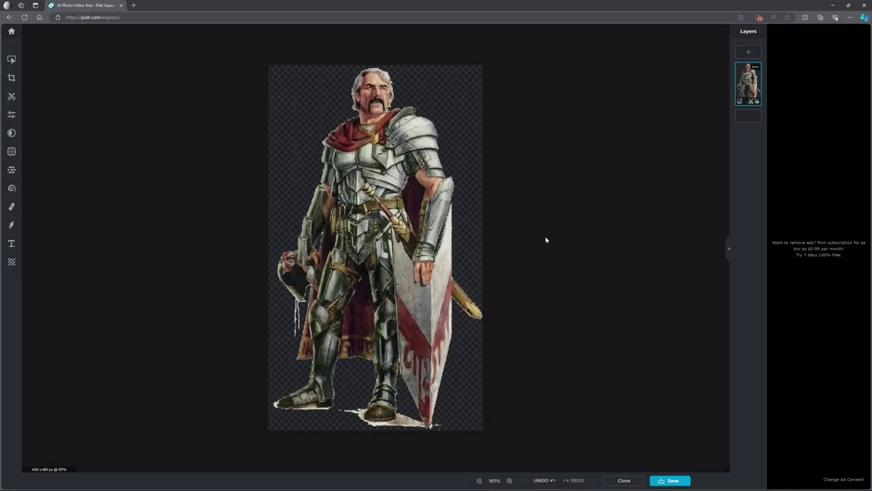
mouse_move(146, 484)
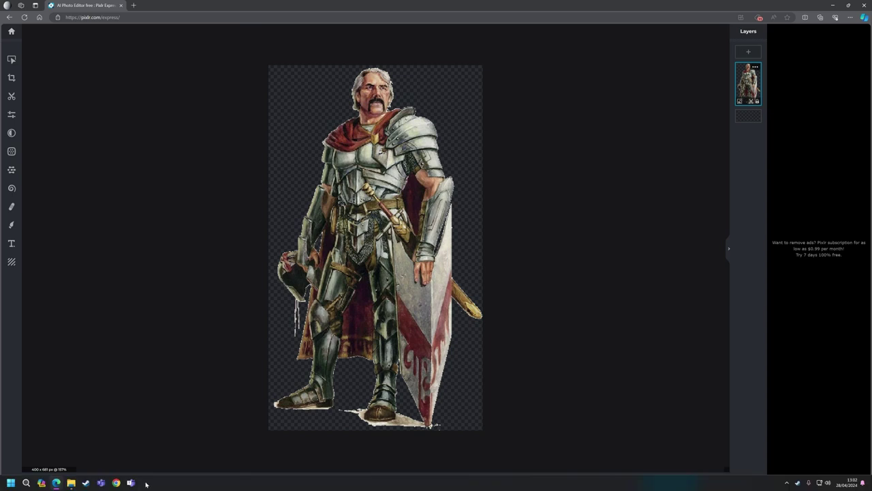
click(71, 482)
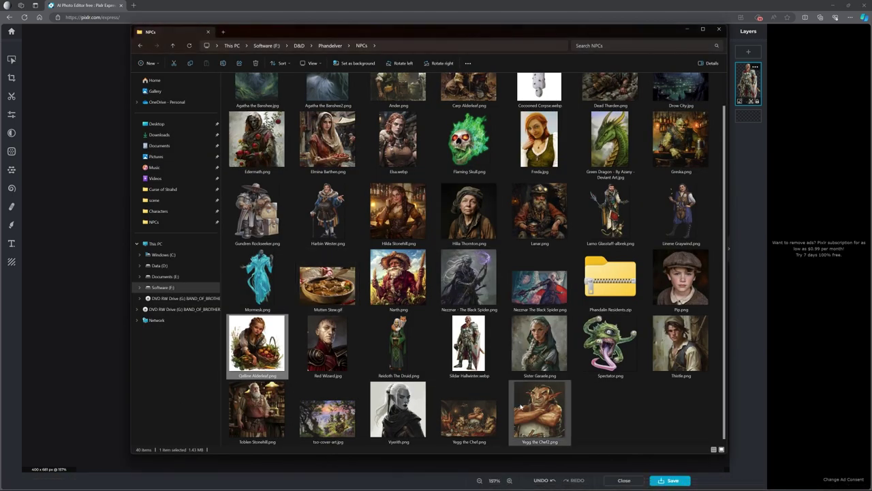
click(331, 46)
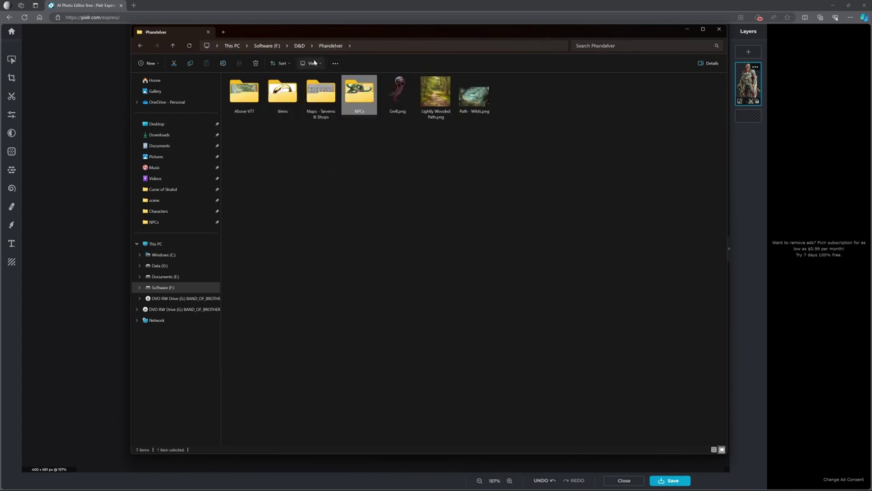
click(299, 46)
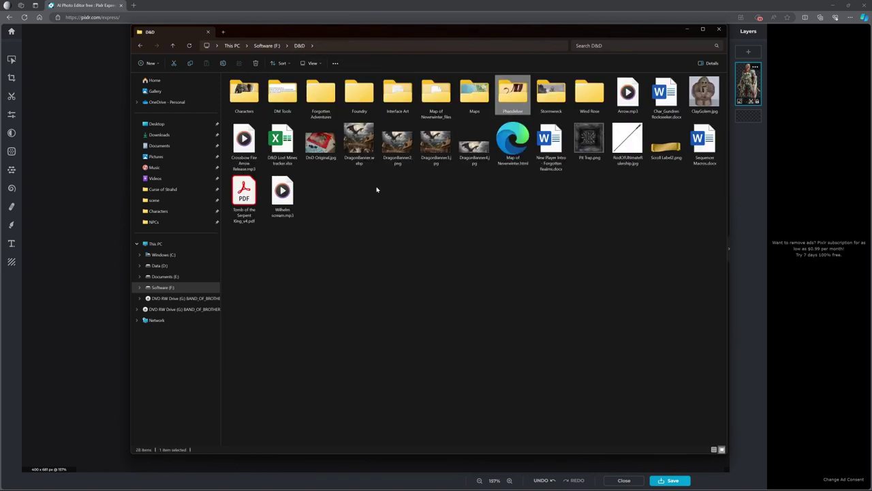
double_click(244, 92)
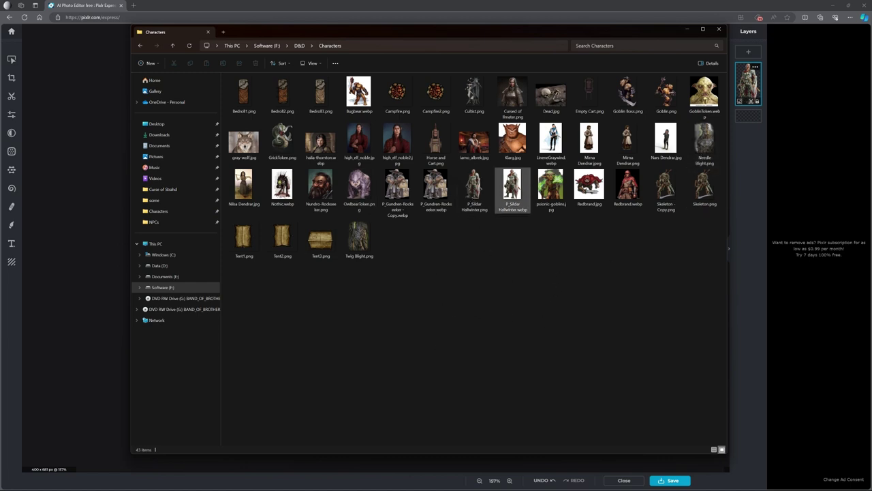
click(313, 63)
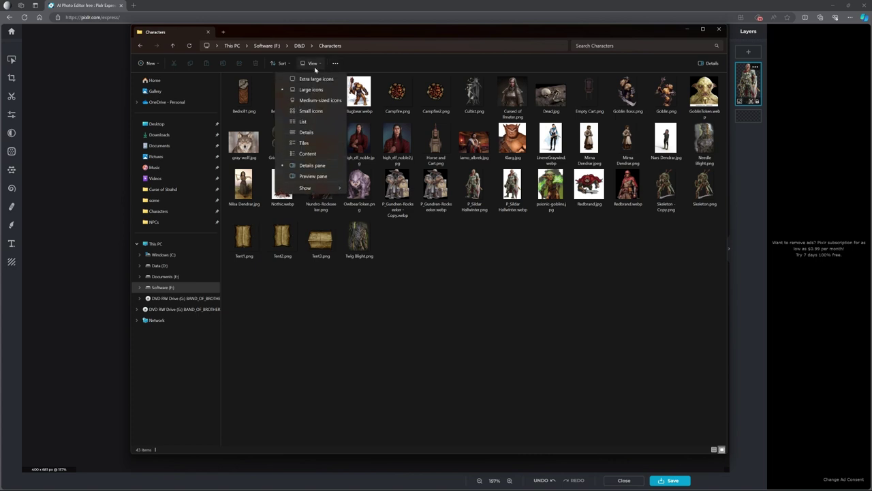
click(311, 81)
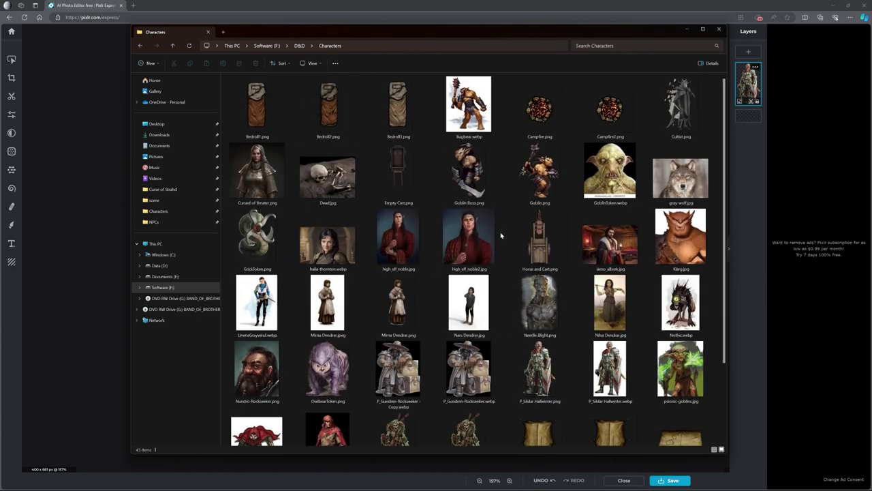
scroll(503, 243, down, 2)
click(540, 272)
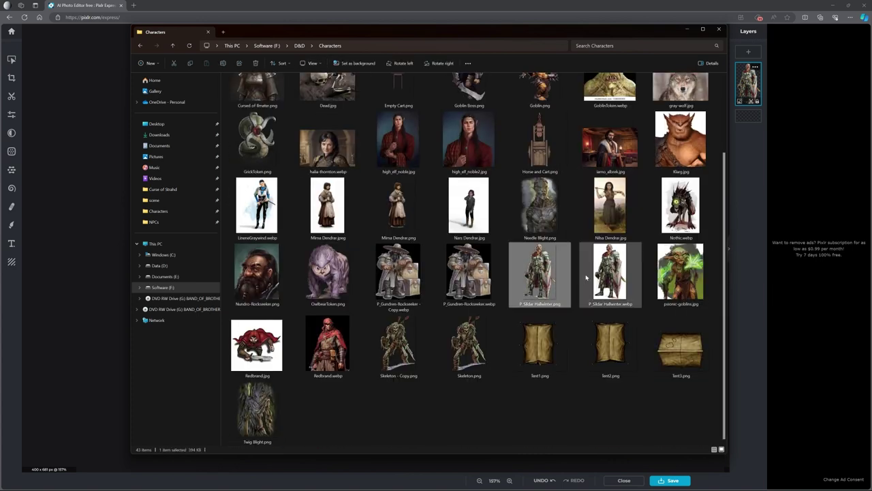
double_click(610, 272)
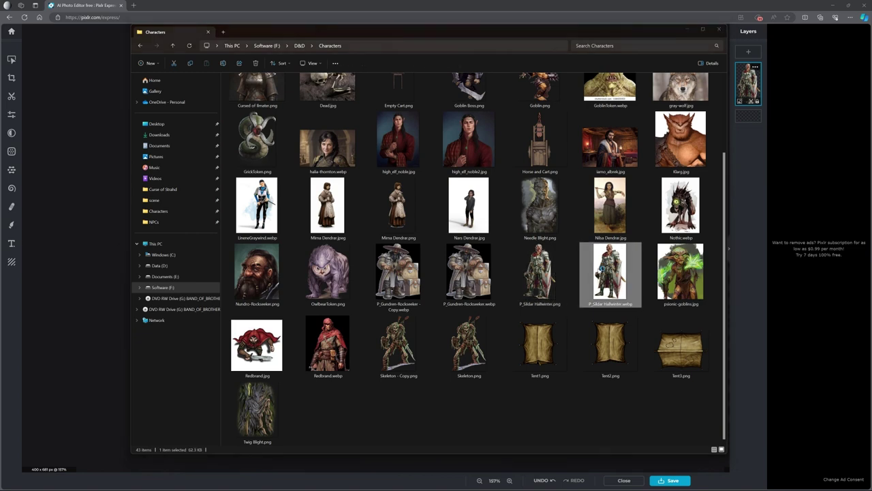
click(648, 84)
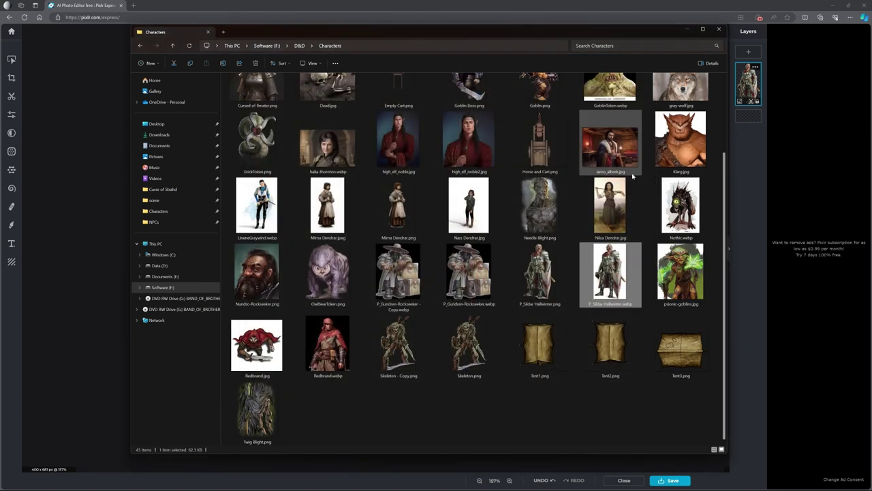
double_click(540, 271)
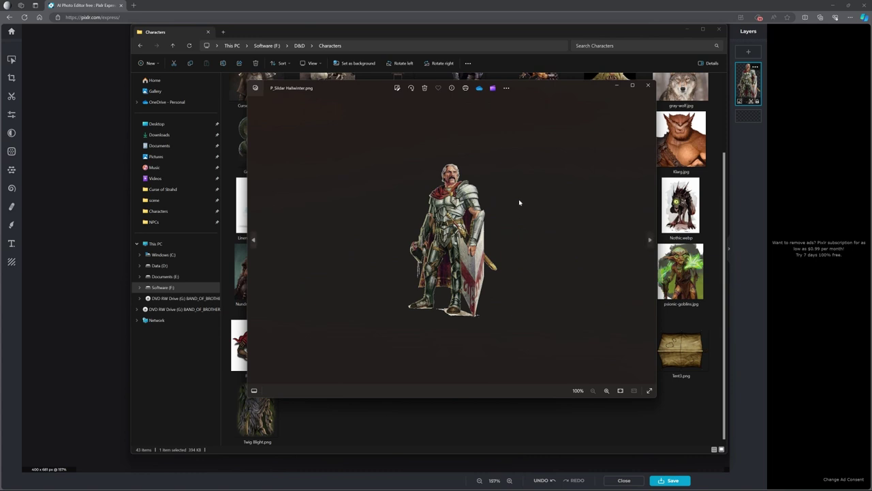
scroll(478, 248, up, 2)
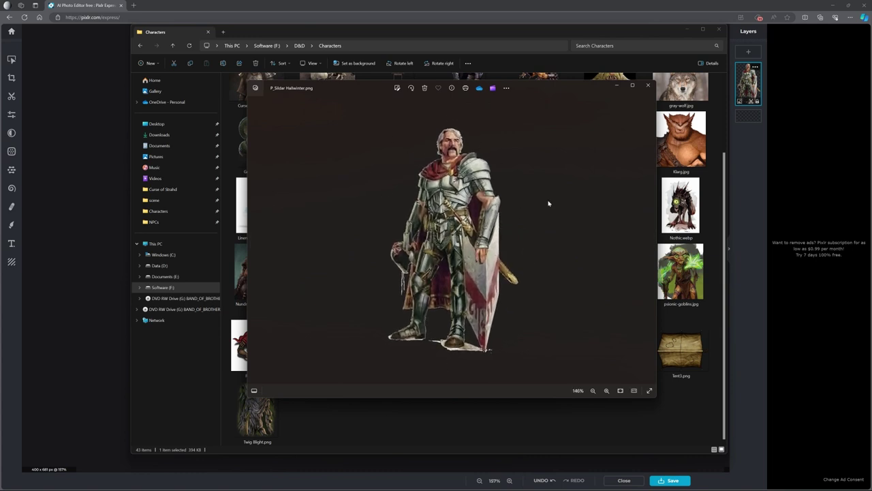
click(648, 84)
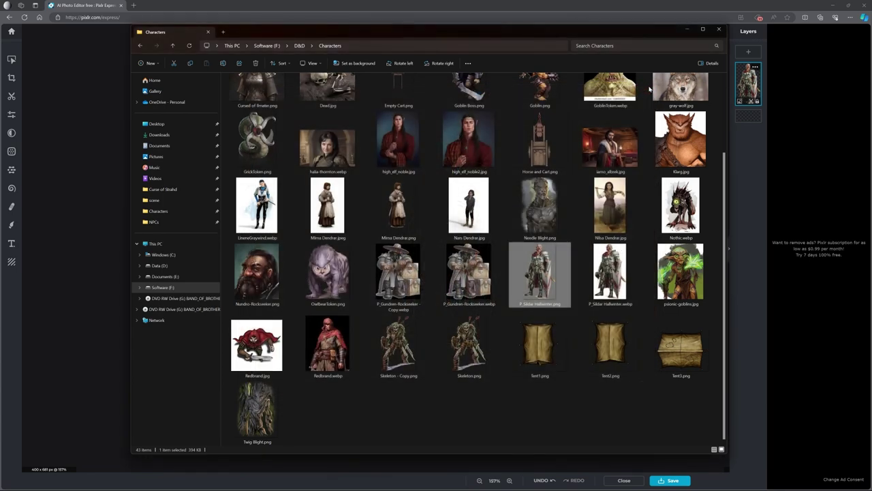
key(alt+Tab)
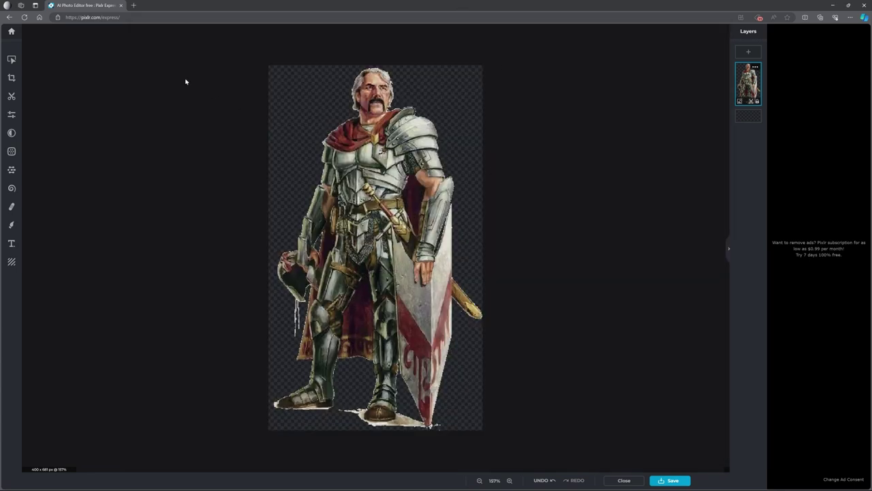